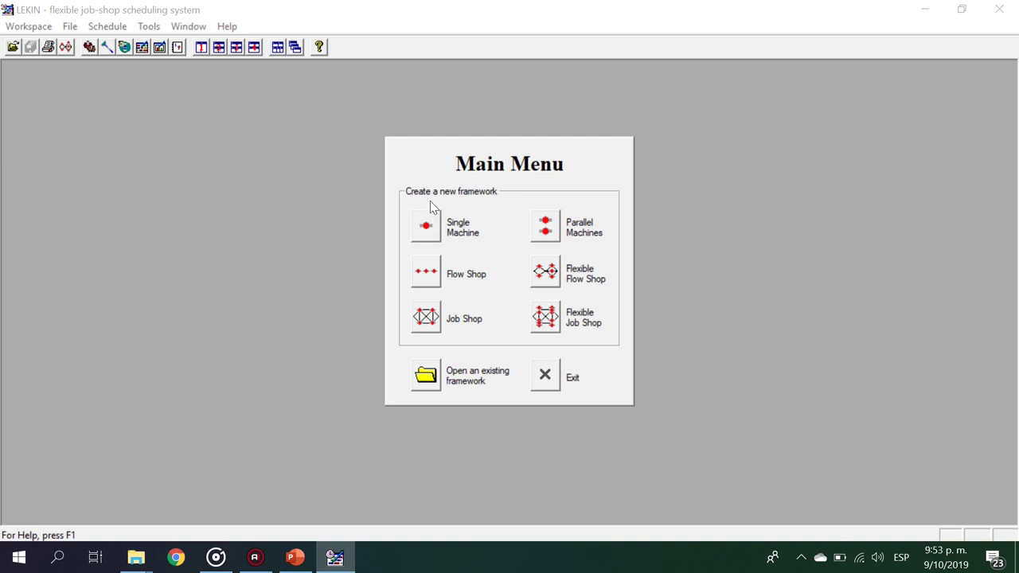
# Step: Create a new Single Machine framework with 5 jobs
pyautogui.click(428, 230)
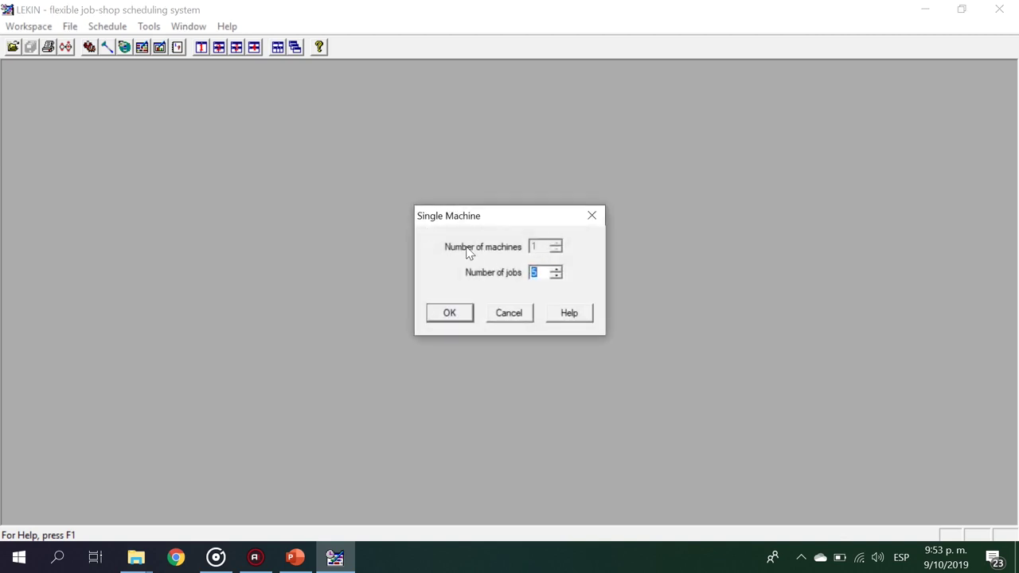
pyautogui.moveTo(488, 217); pyautogui.dragTo(483, 164)
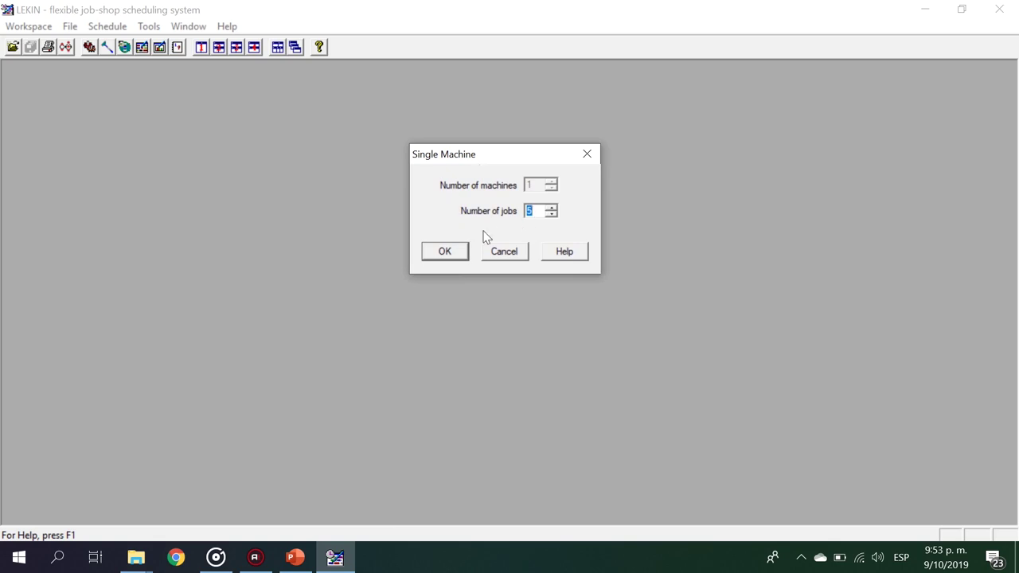
pyautogui.click(443, 254)
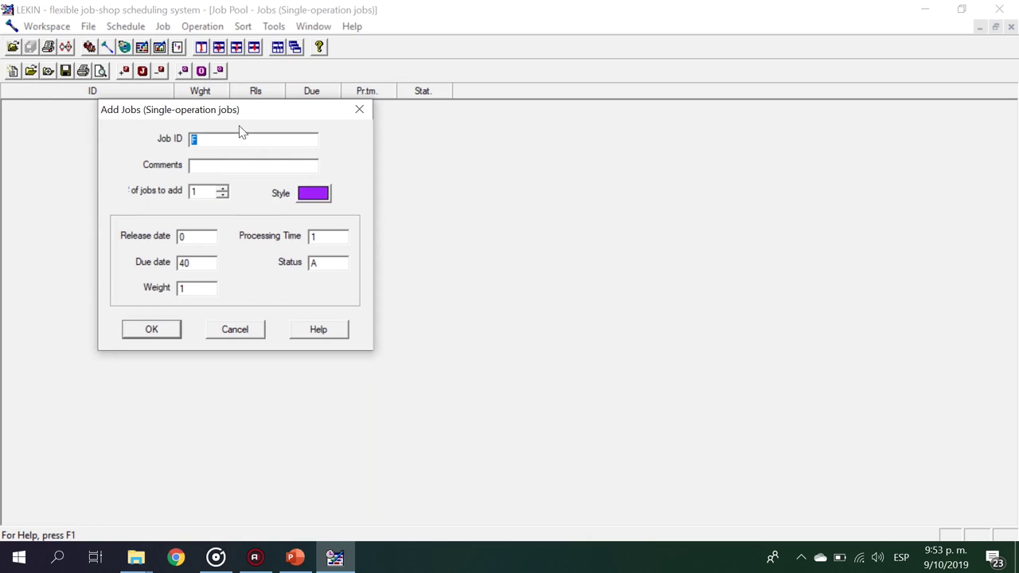
# Step: Add job A with due date 50 and processing time 10, checking the example table in the LEKIN.pptx presentation in PowerPoint
pyautogui.moveTo(231, 109); pyautogui.dragTo(573, 180)
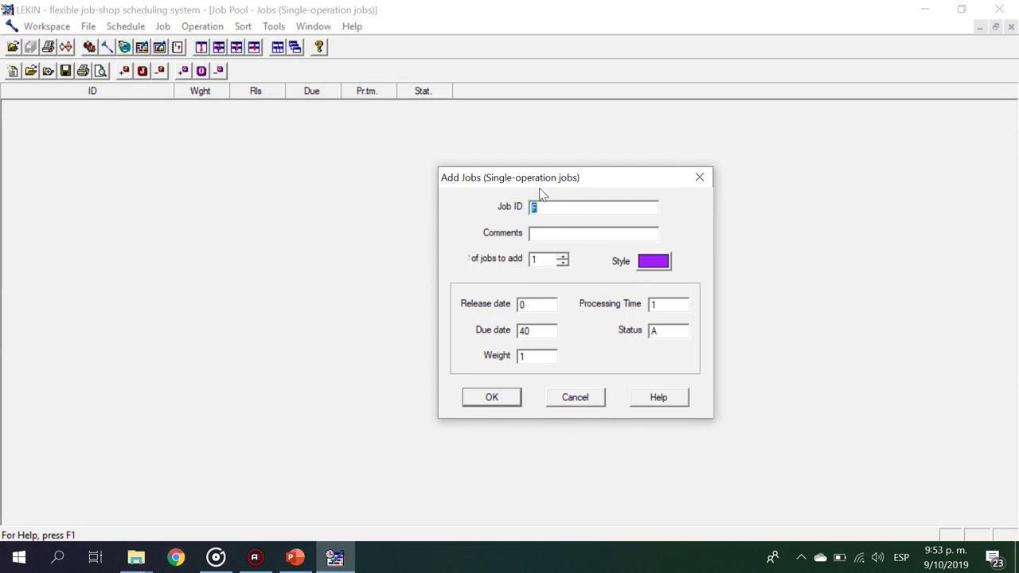
pyautogui.write('A')
pyautogui.click(295, 557)
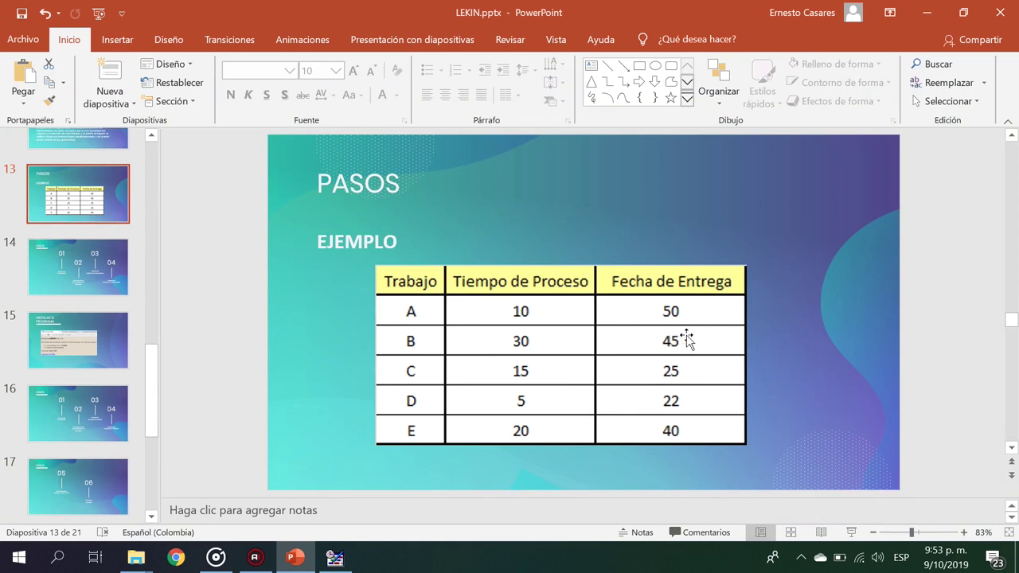
pyautogui.click(335, 557)
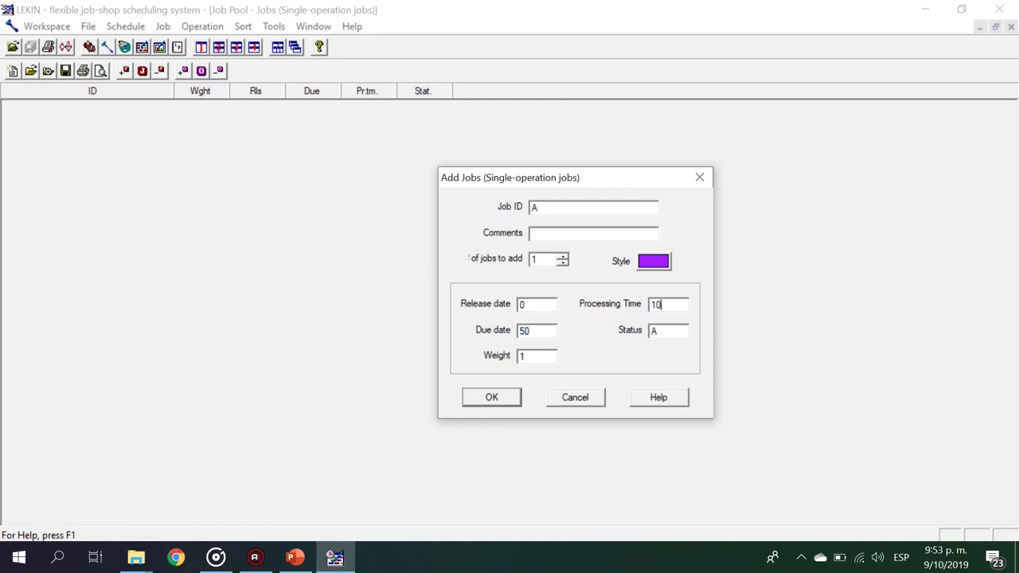
pyautogui.click(295, 557)
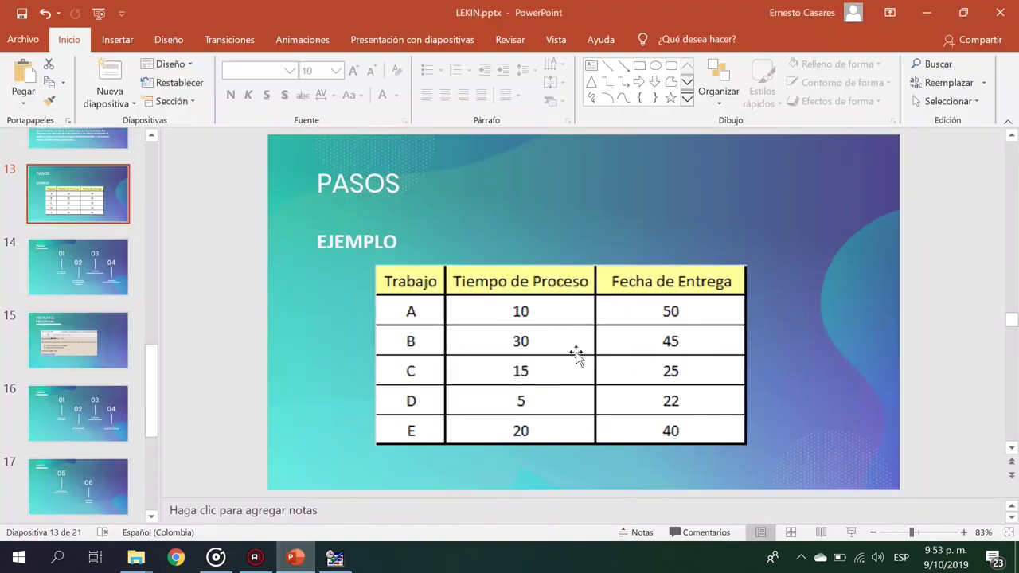
pyautogui.click(334, 556)
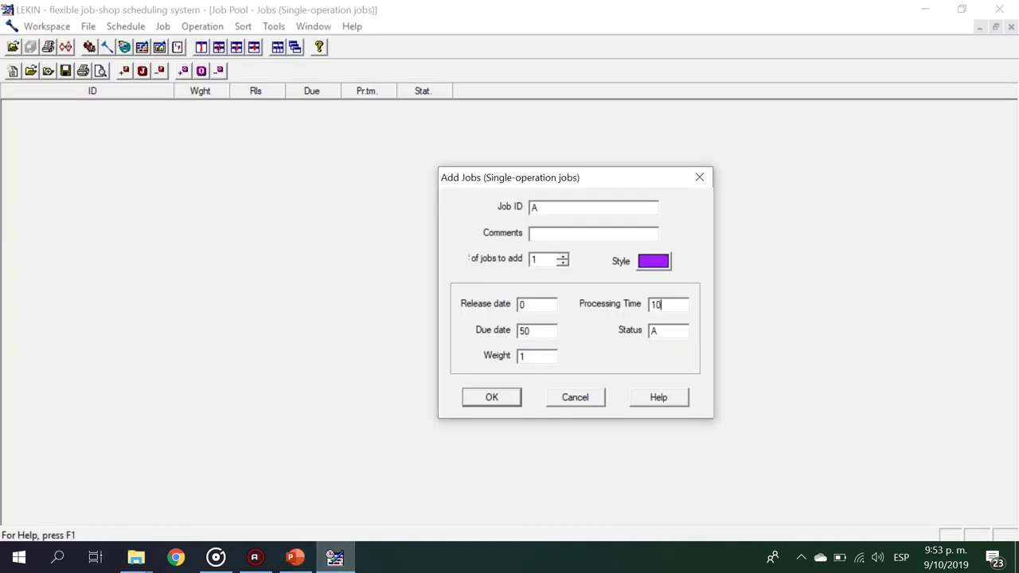
pyautogui.click(510, 402)
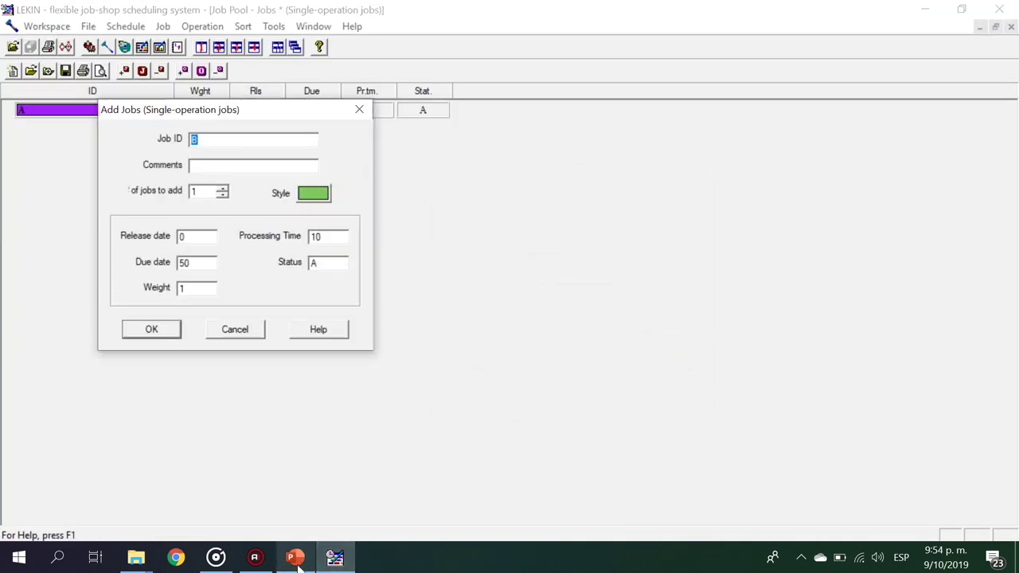
# Step: Add job B with due date 45 and processing time 30, taken from the PowerPoint example table
pyautogui.moveTo(283, 112); pyautogui.dragTo(522, 216)
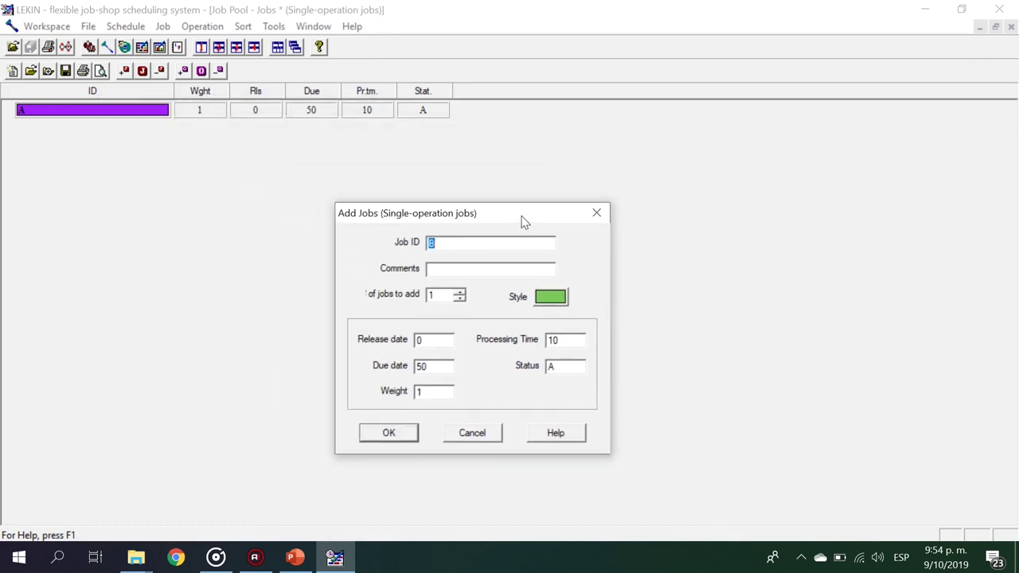
pyautogui.click(294, 557)
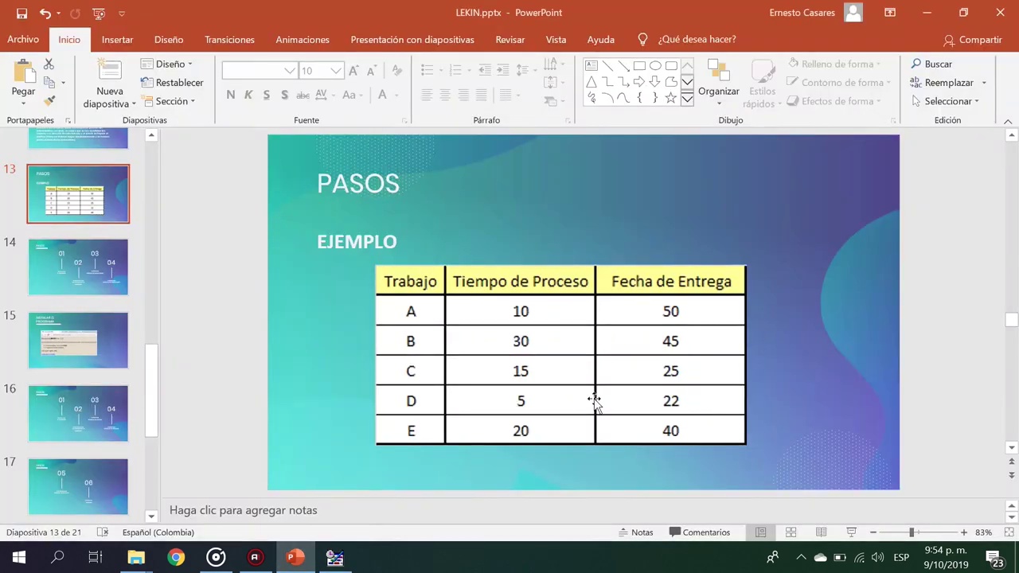
pyautogui.click(335, 557)
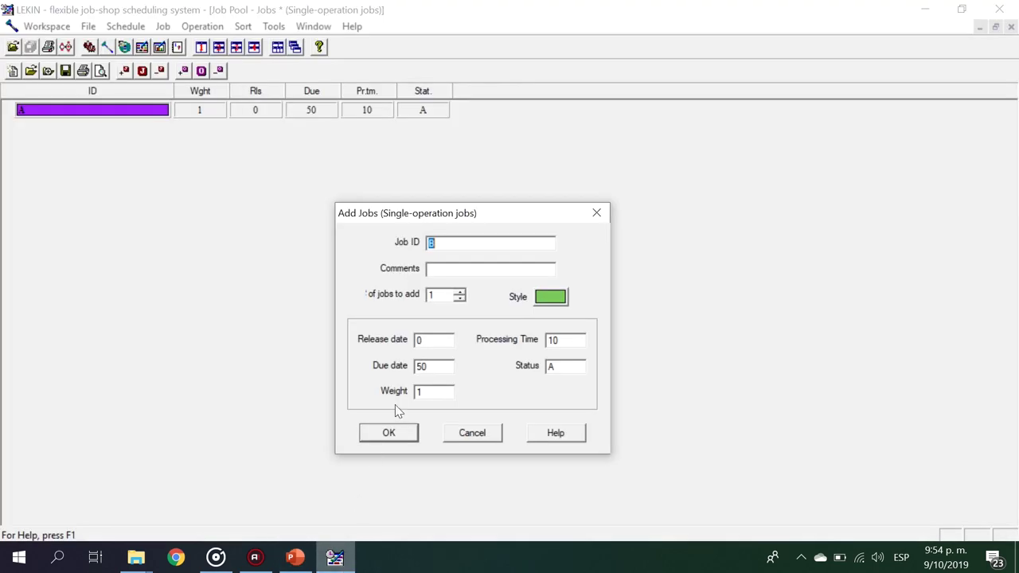
pyautogui.click(434, 368)
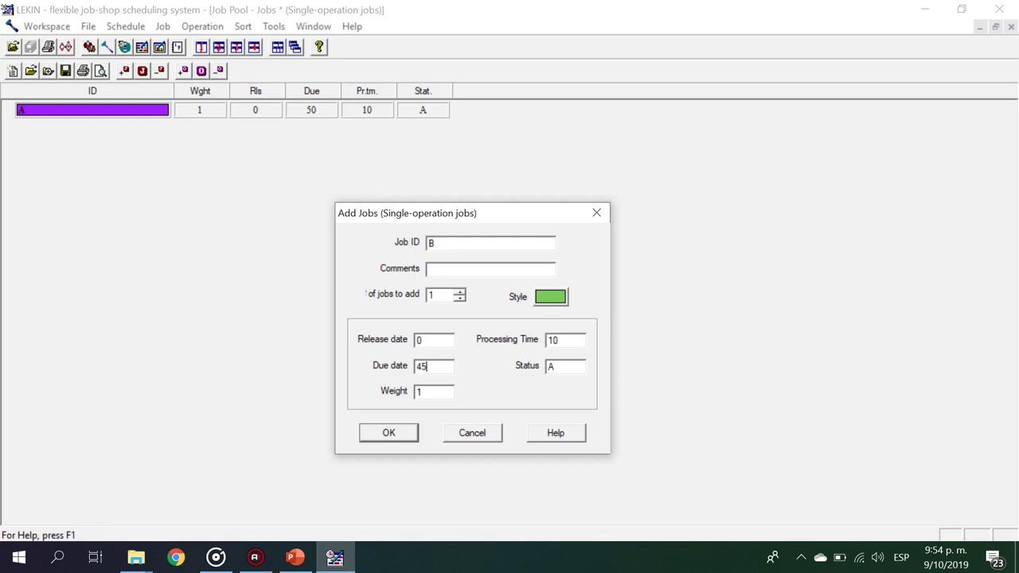
pyautogui.write('45')
pyautogui.press('Tab')
pyautogui.write('30')
pyautogui.press('Return')
# Step: Add job C with due date 25 and processing time 15, taken from the PowerPoint example table
pyautogui.moveTo(284, 114); pyautogui.dragTo(528, 183)
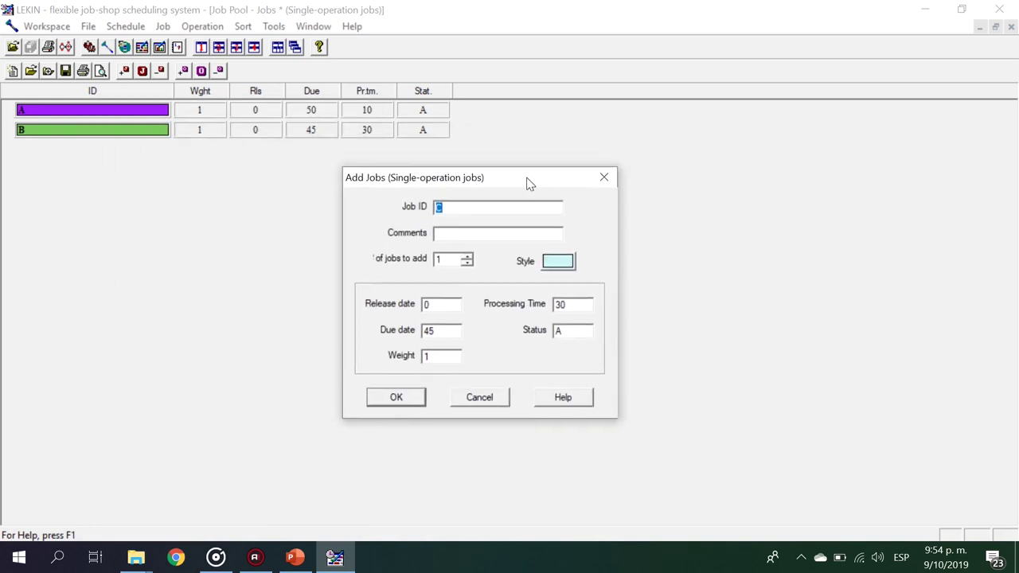
pyautogui.click(297, 559)
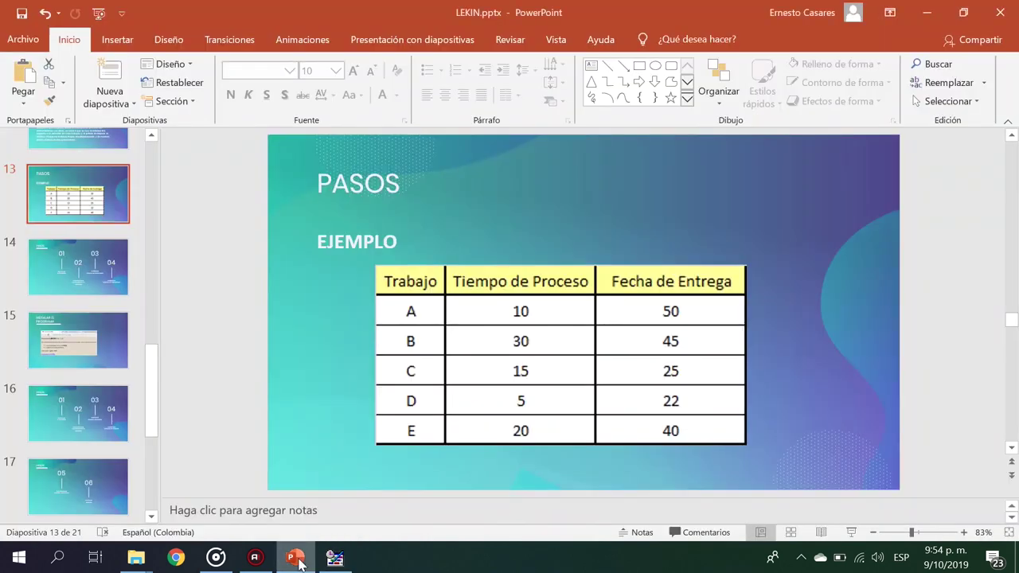
pyautogui.click(334, 557)
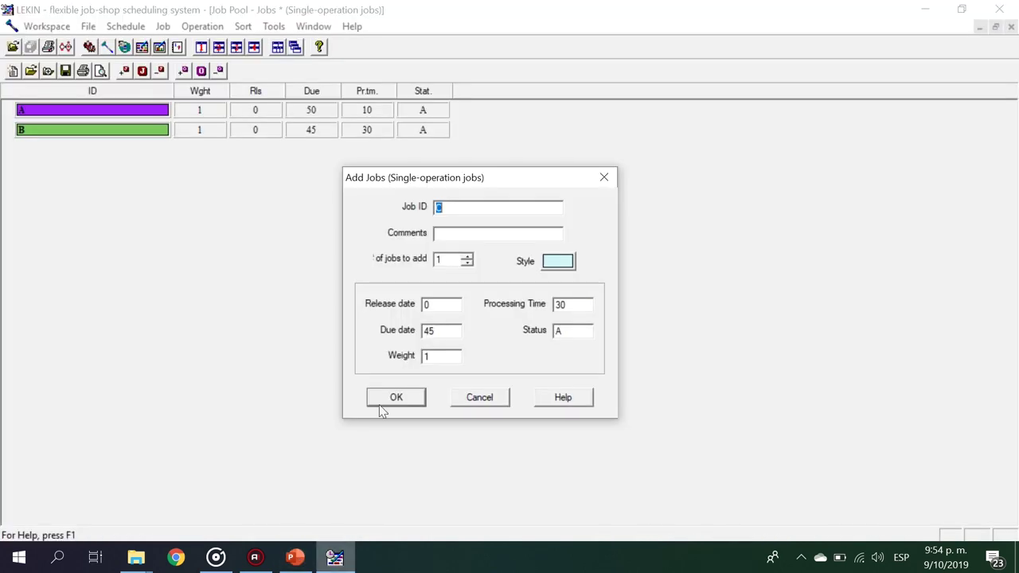
pyautogui.doubleClick(453, 329)
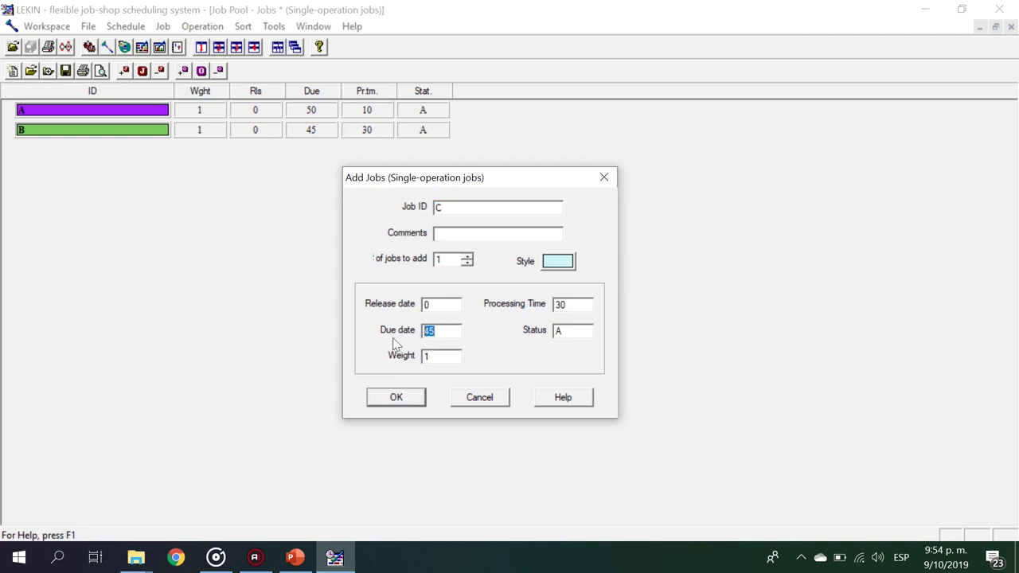
pyautogui.write('2')
pyautogui.press('Tab')
pyautogui.press('Tab')
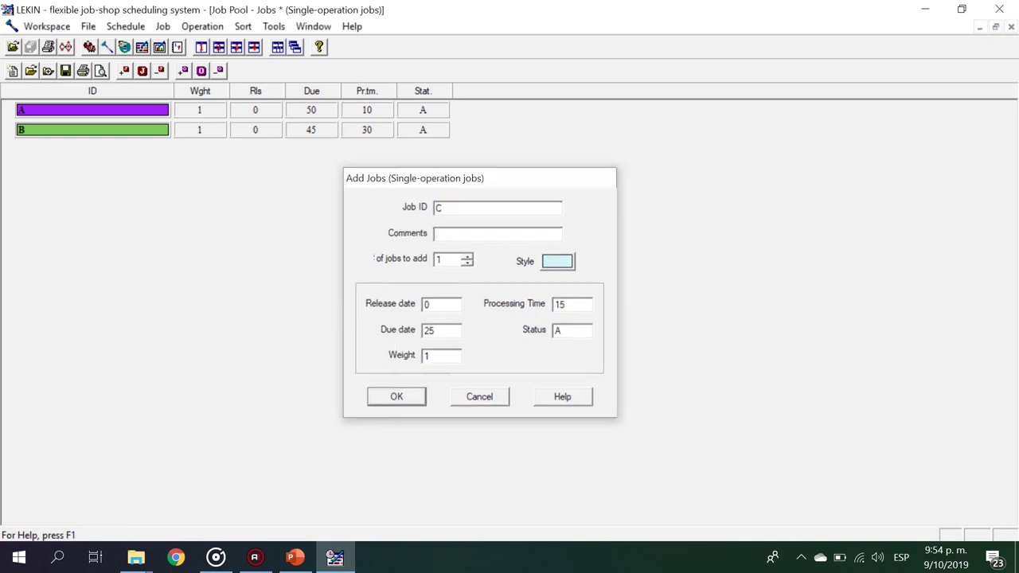
pyautogui.click(396, 397)
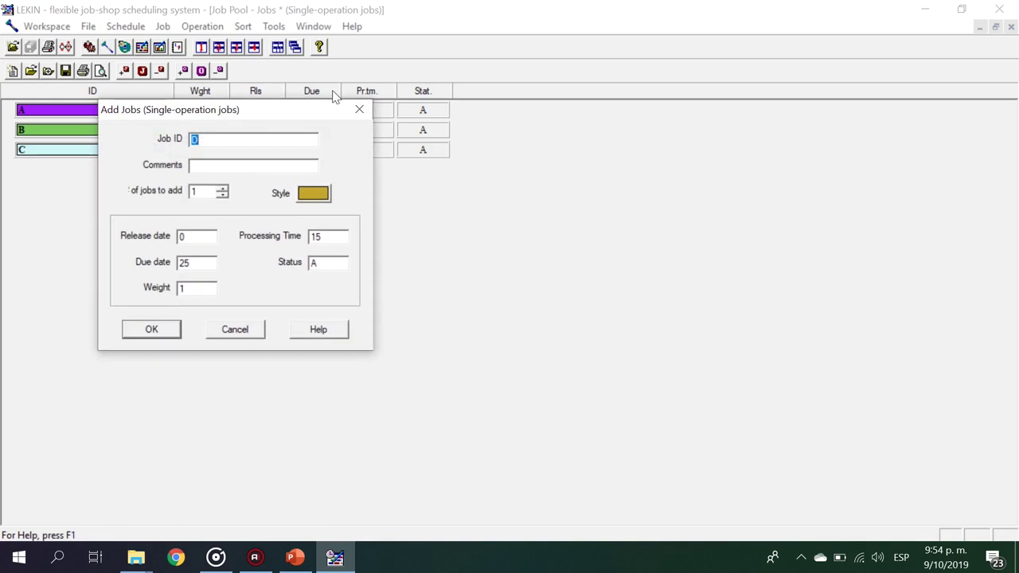
# Step: Add job D with due date 22 and processing time 5, taken from the PowerPoint example table
pyautogui.click(294, 558)
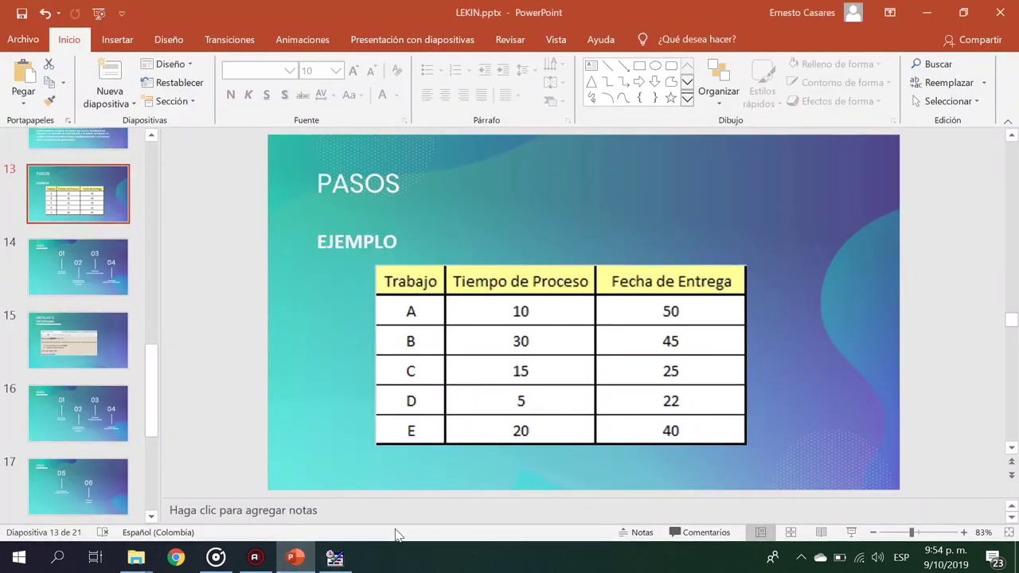
pyautogui.click(350, 560)
pyautogui.click(198, 262)
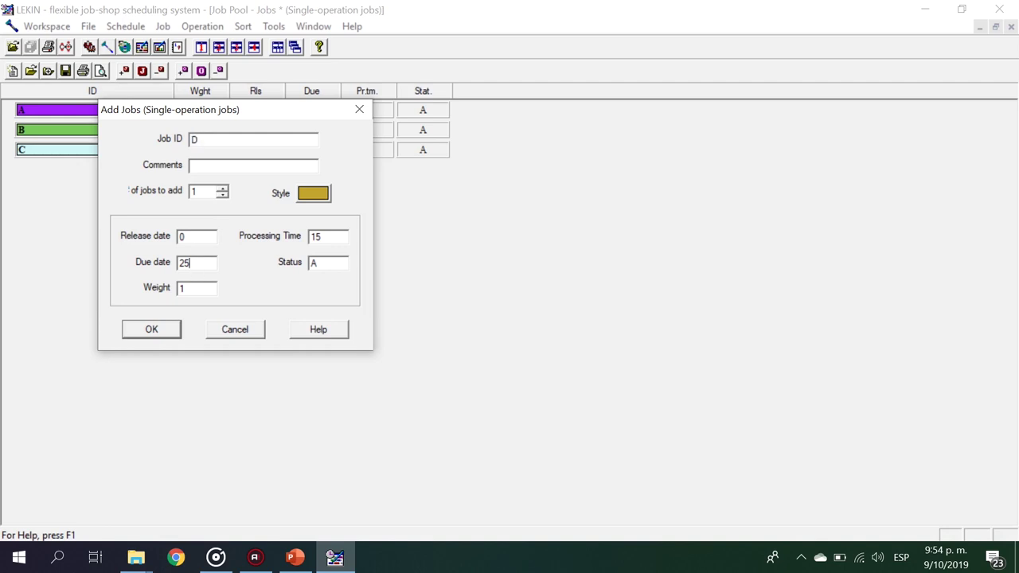
pyautogui.press('Tab')
pyautogui.write('5')
pyautogui.press('Return')
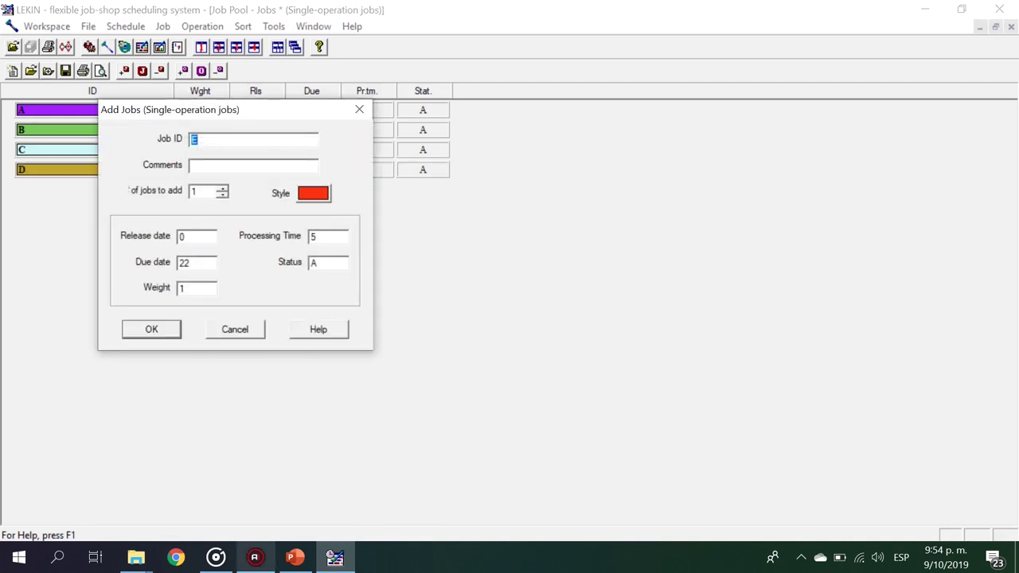
# Step: Add job E with due date 40 and processing time 20, taken from the PowerPoint example table
pyautogui.click(296, 559)
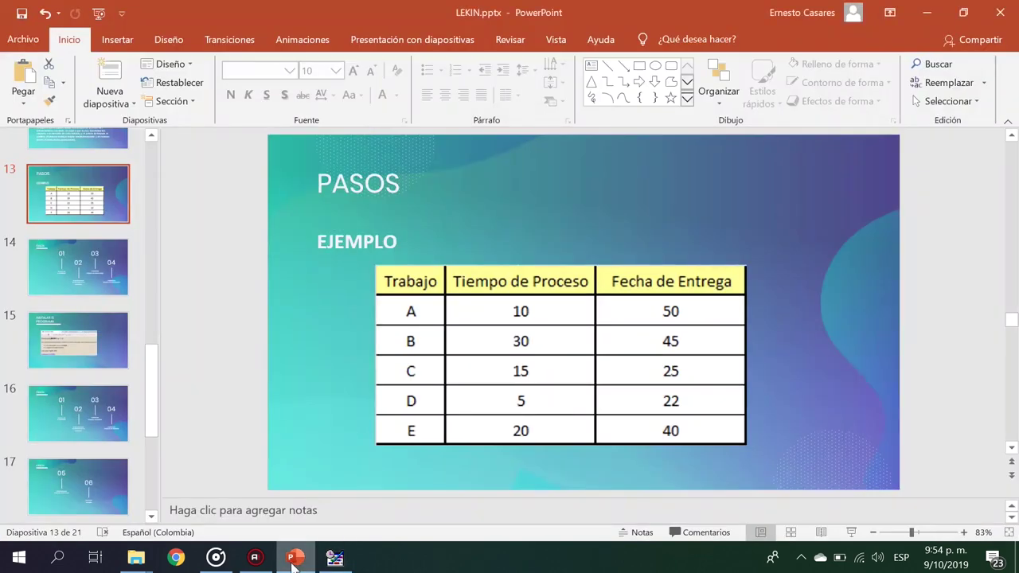
pyautogui.click(335, 557)
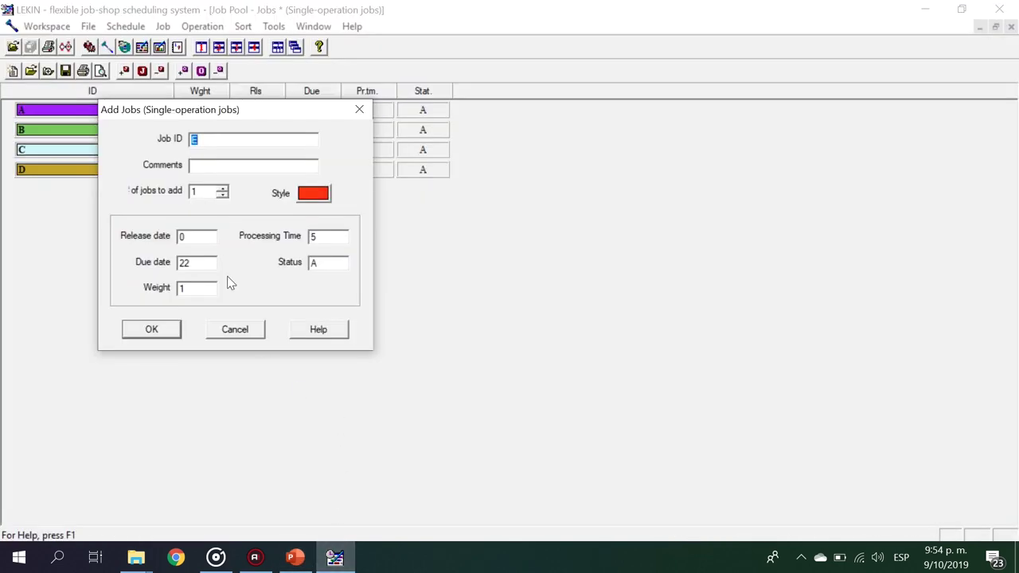
pyautogui.click(194, 262)
pyautogui.click(137, 330)
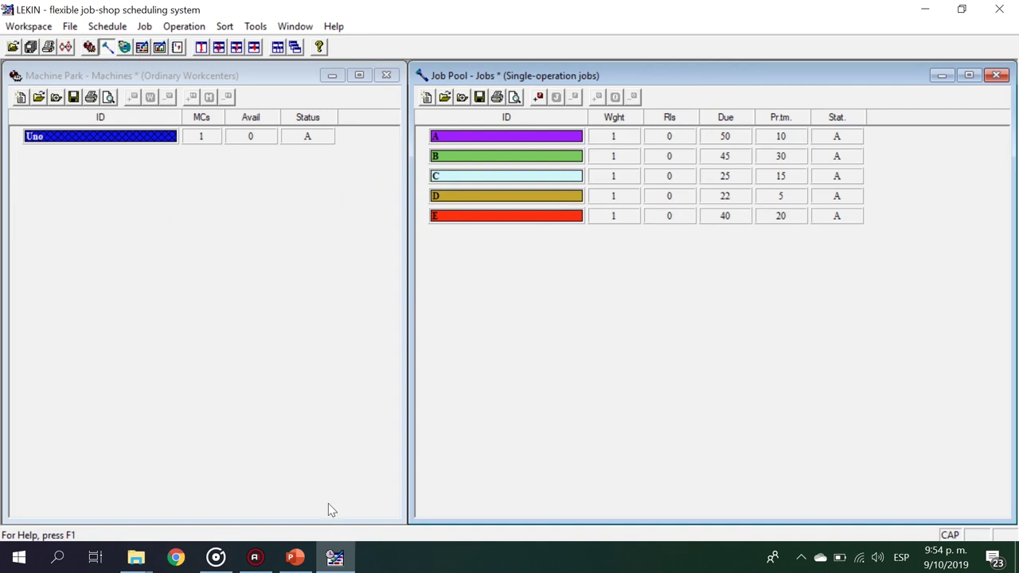
# Step: Review the available scheduling rules, then switch to PowerPoint and present slide 18, which explains each rule
pyautogui.click(107, 26)
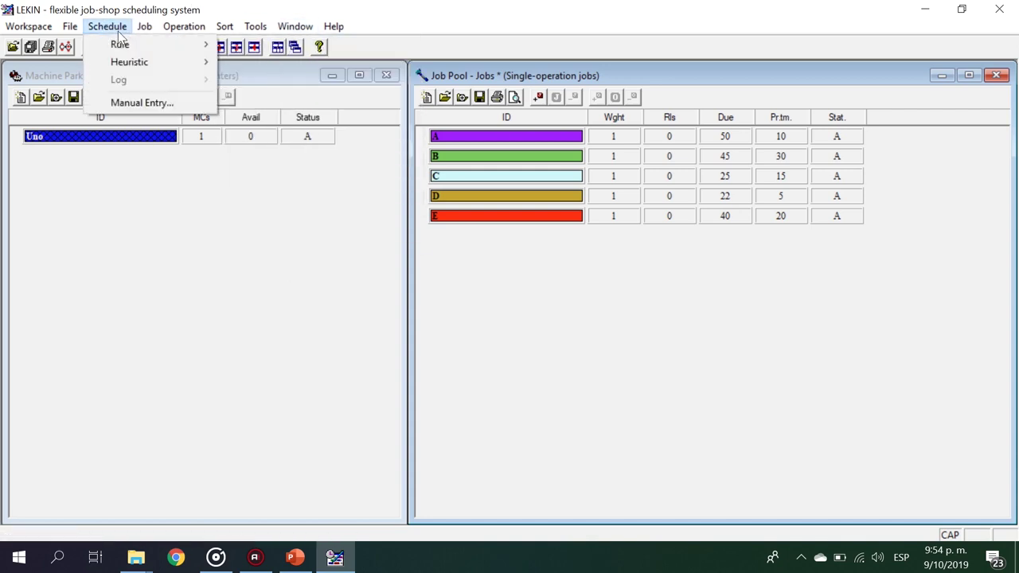
pyautogui.moveTo(130, 43)
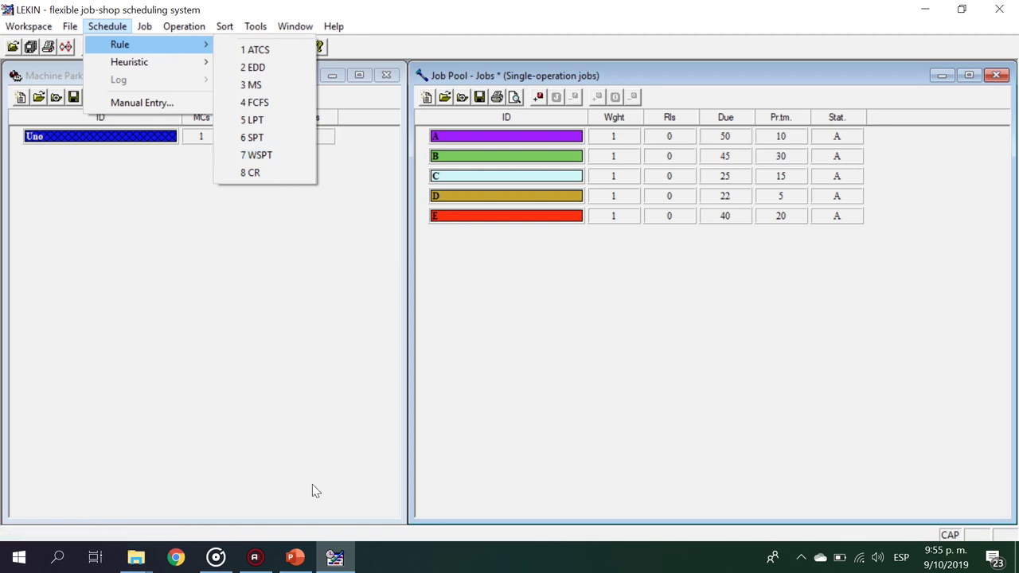
pyautogui.click(295, 557)
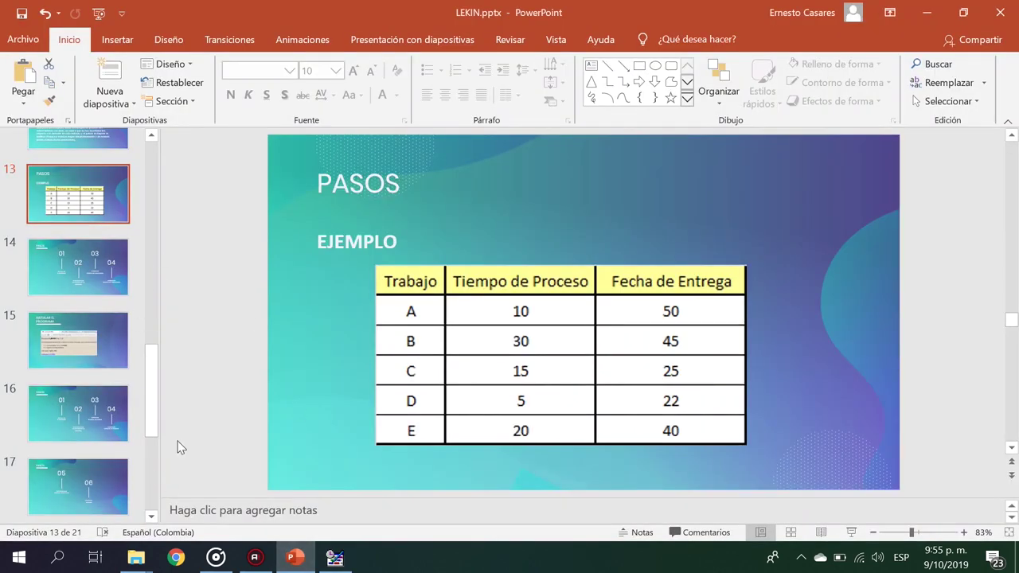
pyautogui.moveTo(152, 403); pyautogui.dragTo(150, 462)
pyautogui.click(78, 322)
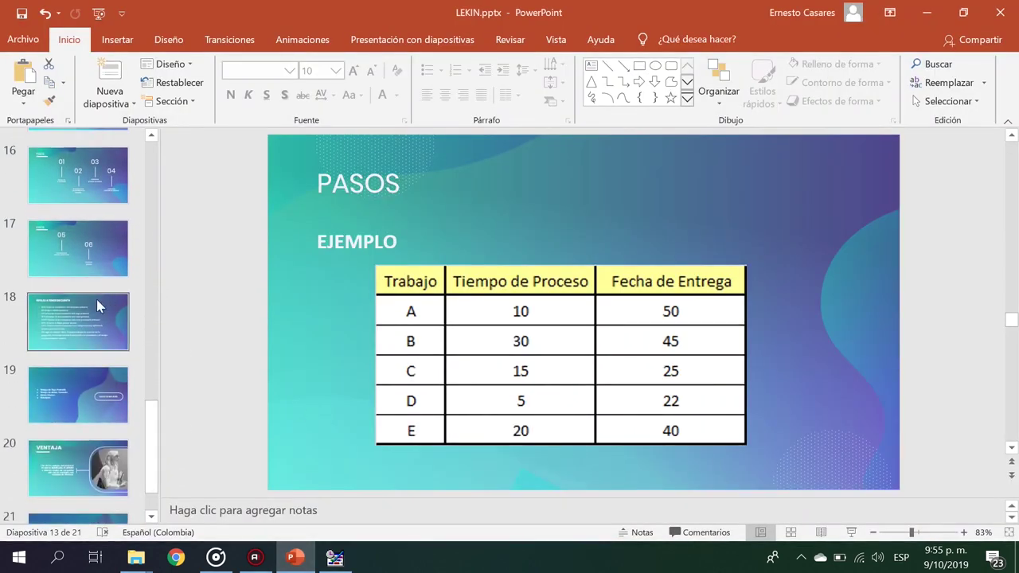
pyautogui.click(850, 532)
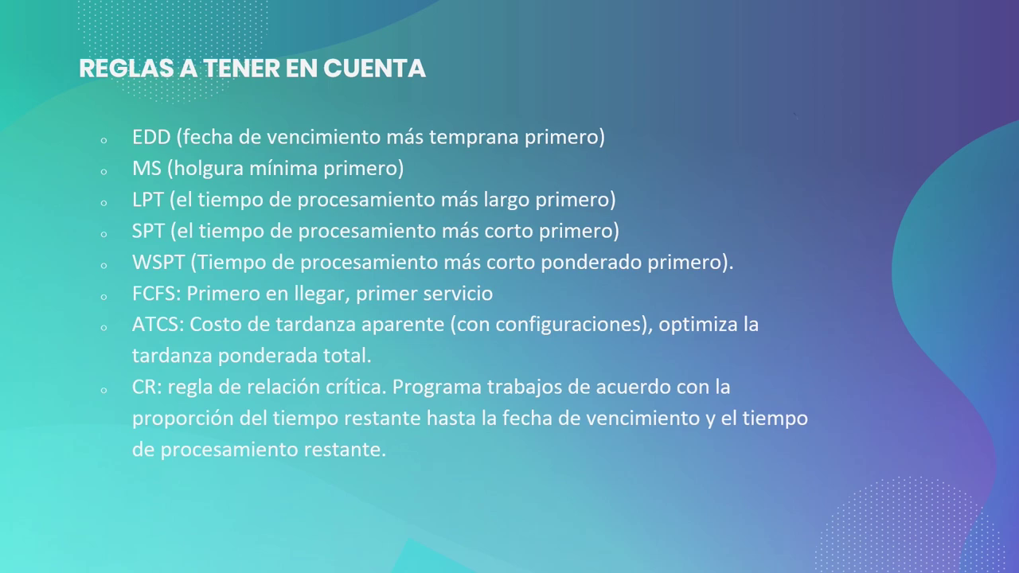
pyautogui.press('Escape')
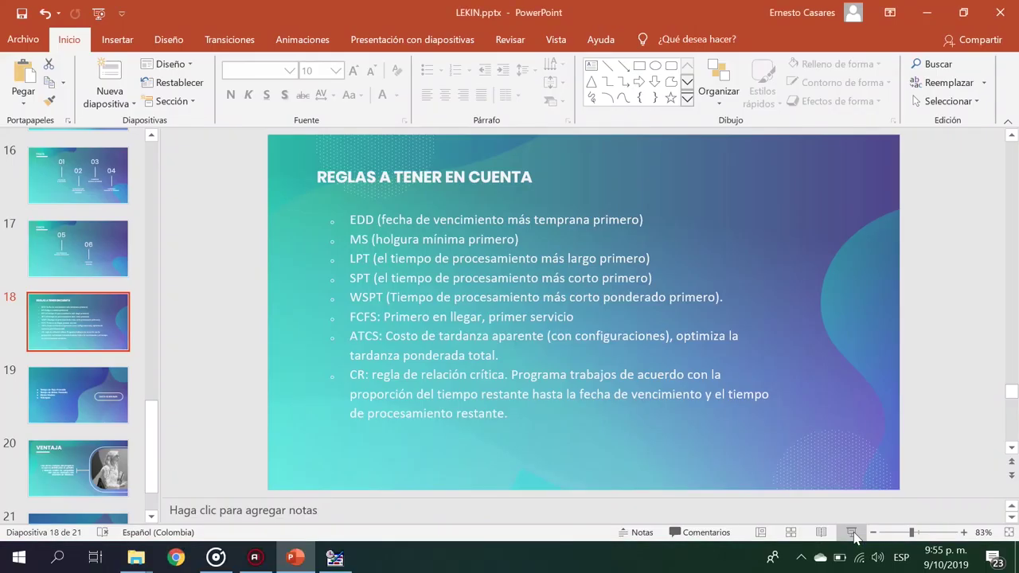
# Step: Switch back to LEKIN and schedule the five jobs with the FCFS rule
pyautogui.click(332, 558)
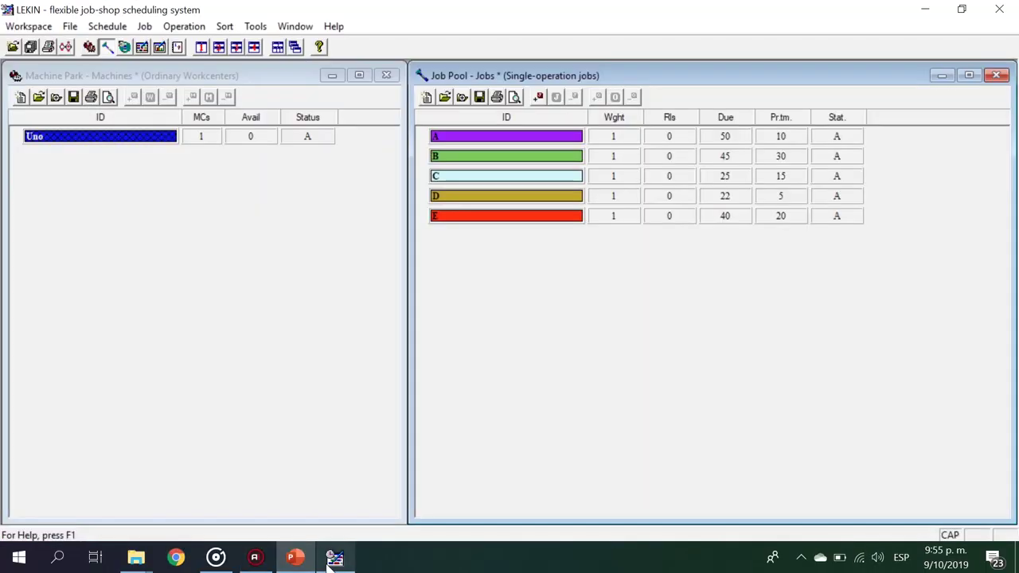
pyautogui.click(104, 28)
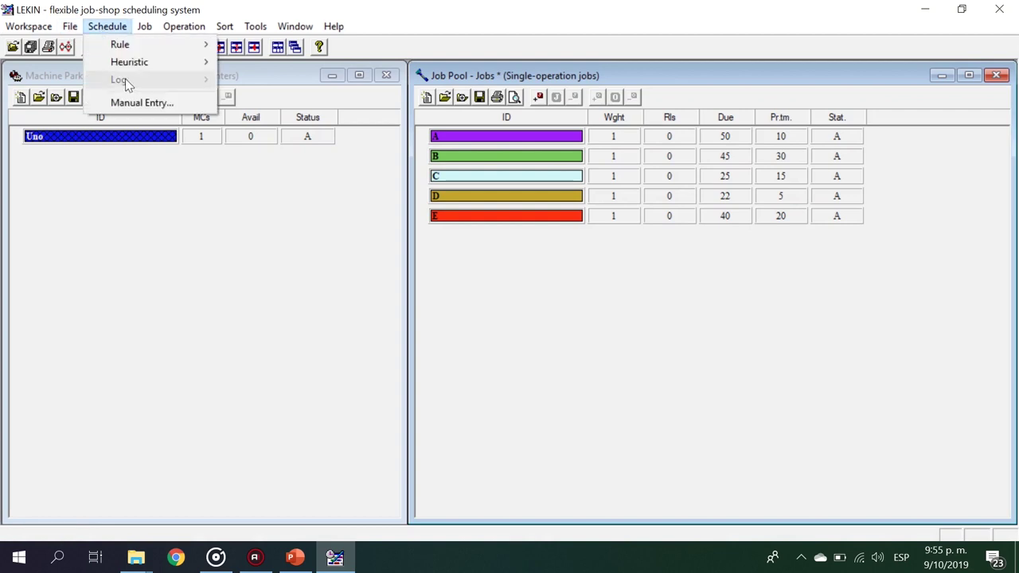
pyautogui.moveTo(209, 45)
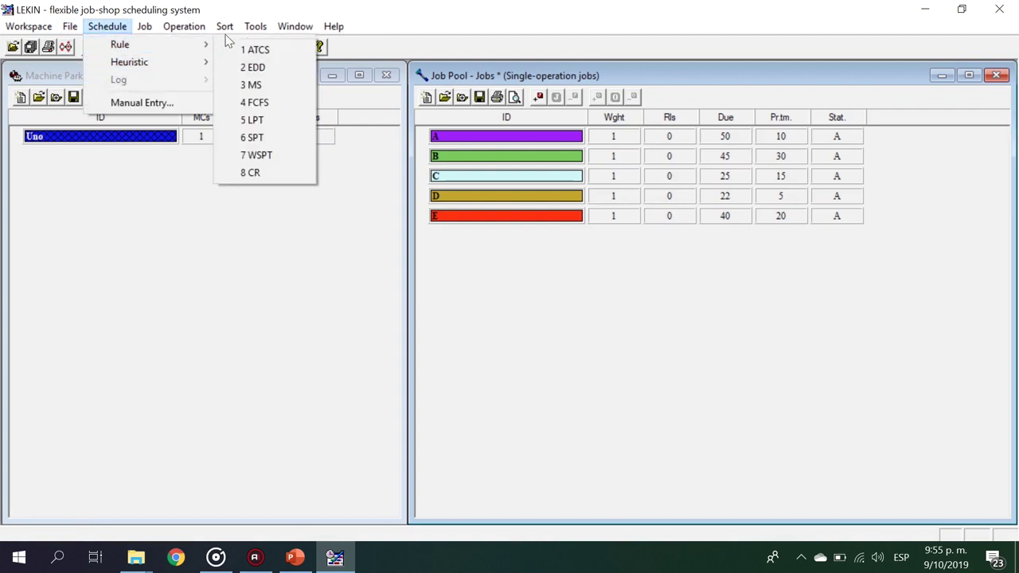
pyautogui.click(262, 102)
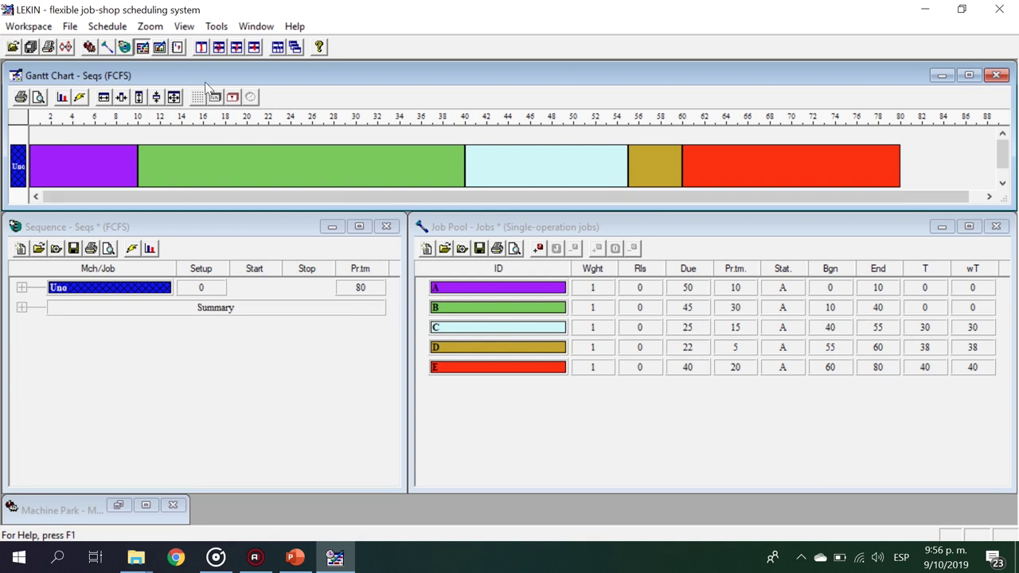
# Step: Examine the shop performance measures for the FCFS schedule, moving their window aside to keep the Gantt chart and job data readable
pyautogui.click(216, 26)
pyautogui.click(245, 62)
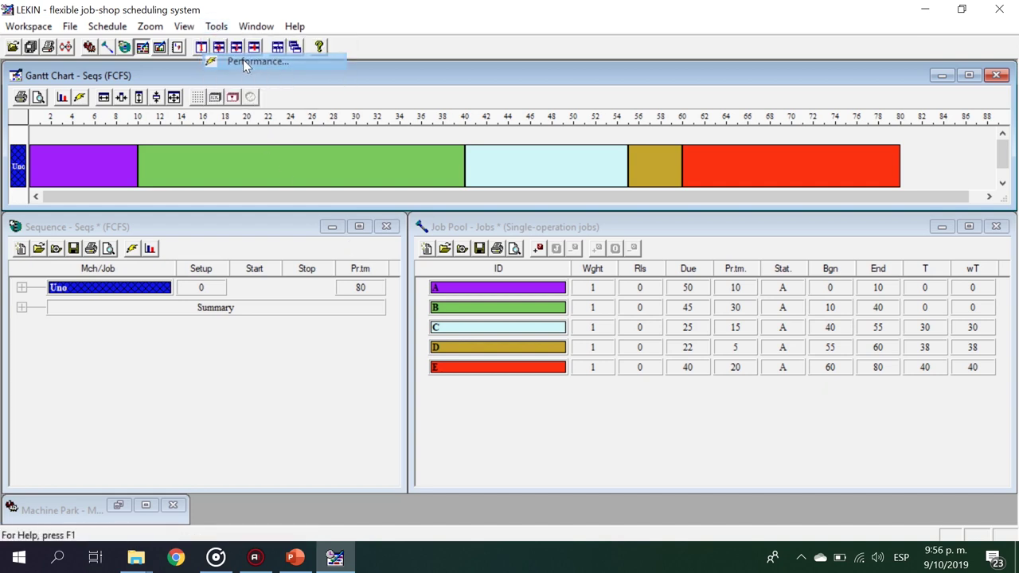
pyautogui.moveTo(147, 55); pyautogui.dragTo(353, 103)
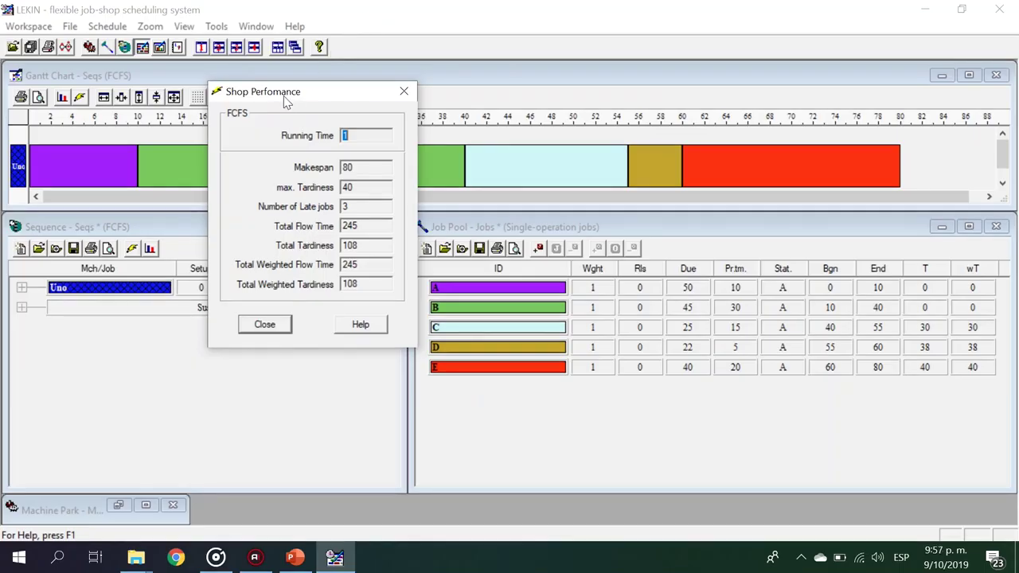
pyautogui.moveTo(287, 103); pyautogui.dragTo(497, 112)
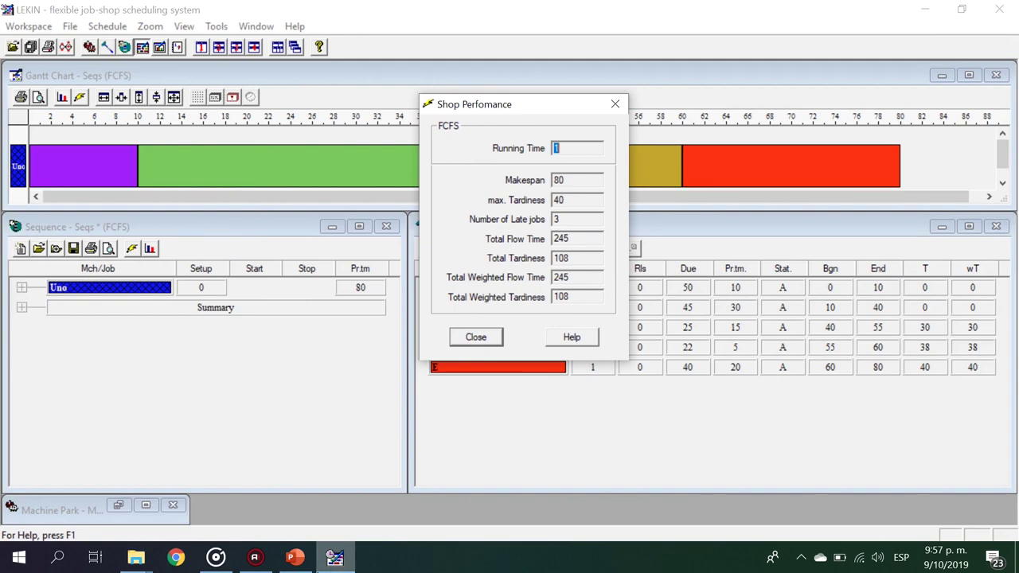
# Step: Switch to PowerPoint and present the VENTAJA slide about the program's advantages
pyautogui.click(296, 559)
pyautogui.press('Down')
pyautogui.press('Down')
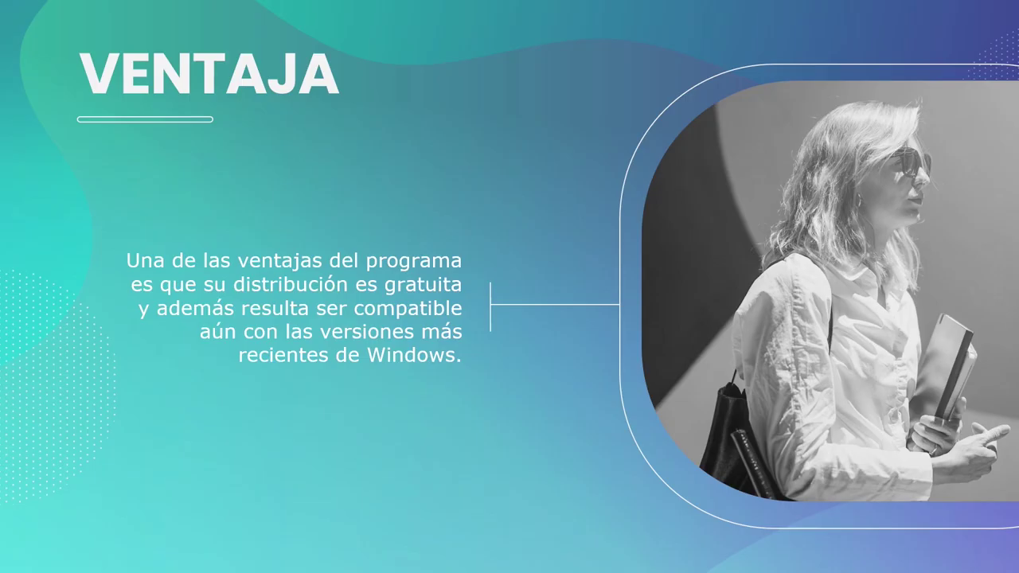
pyautogui.click(851, 531)
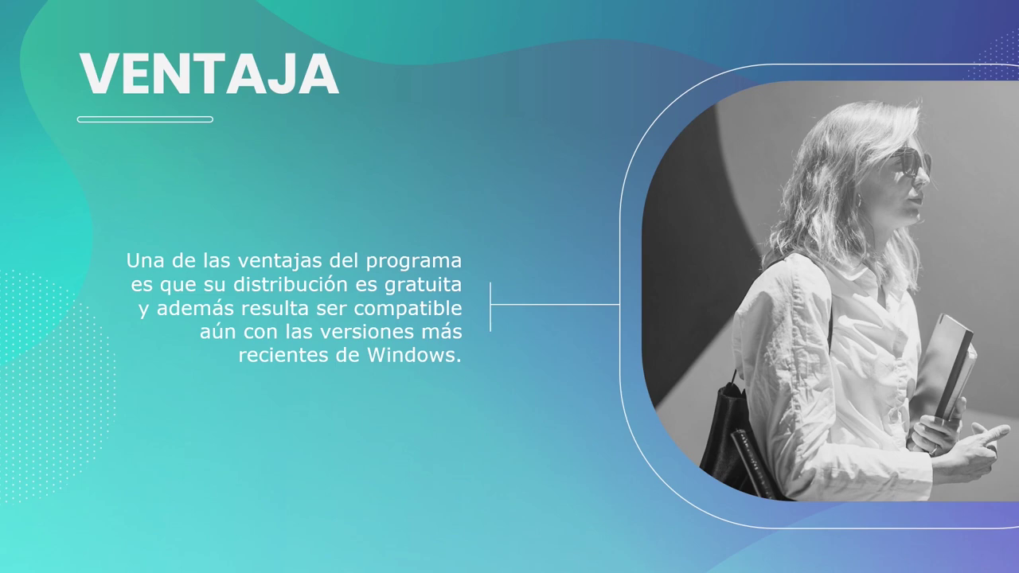